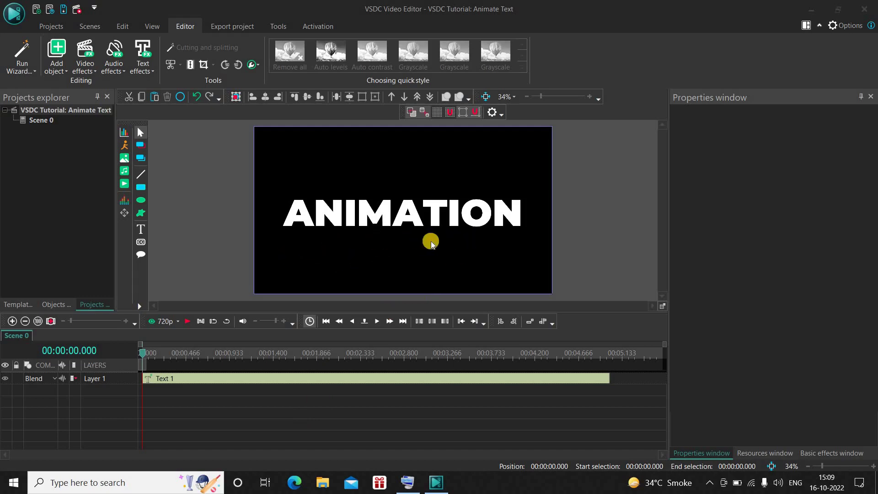
- Add a Shift position effect to Text 1 and place it at 0–1 s at the timeline start
{"action": "double_click", "coordinate": [263, 379]}
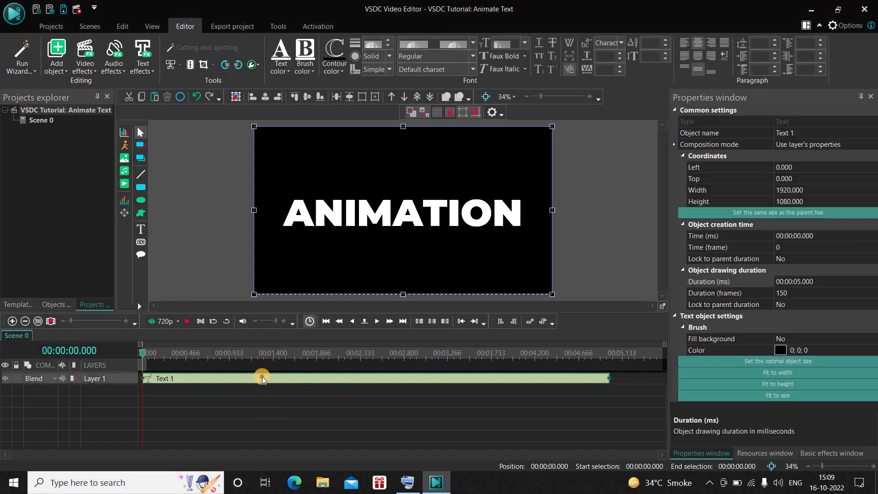
{"action": "left_click", "coordinate": [149, 72]}
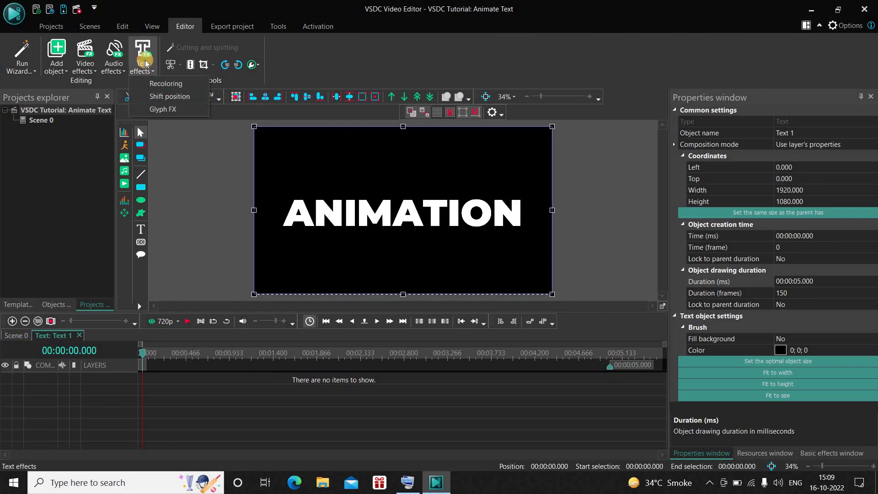
{"action": "left_click", "coordinate": [167, 96]}
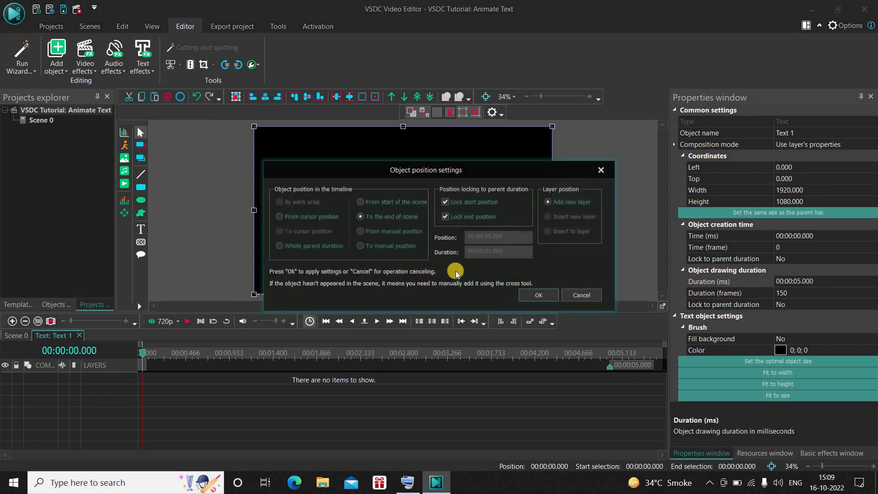
{"action": "left_click", "coordinate": [537, 295]}
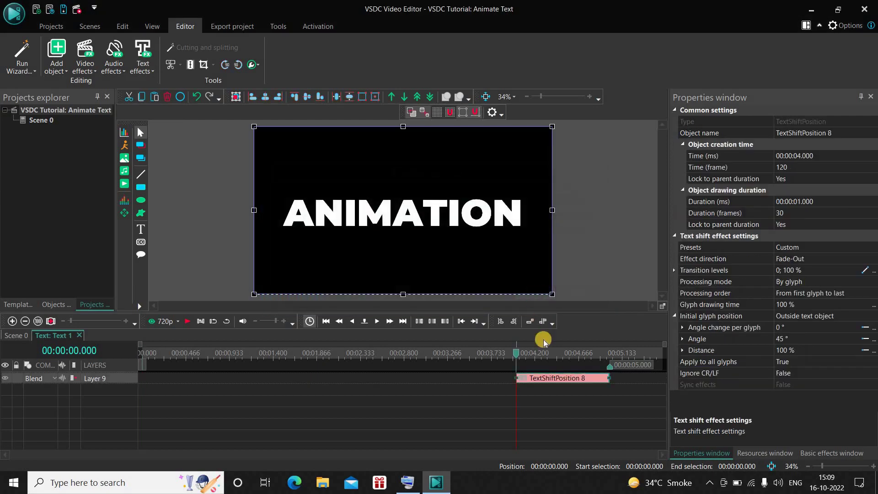
{"action": "left_click_drag", "start_coordinate": [551, 380], "coordinate": [143, 343]}
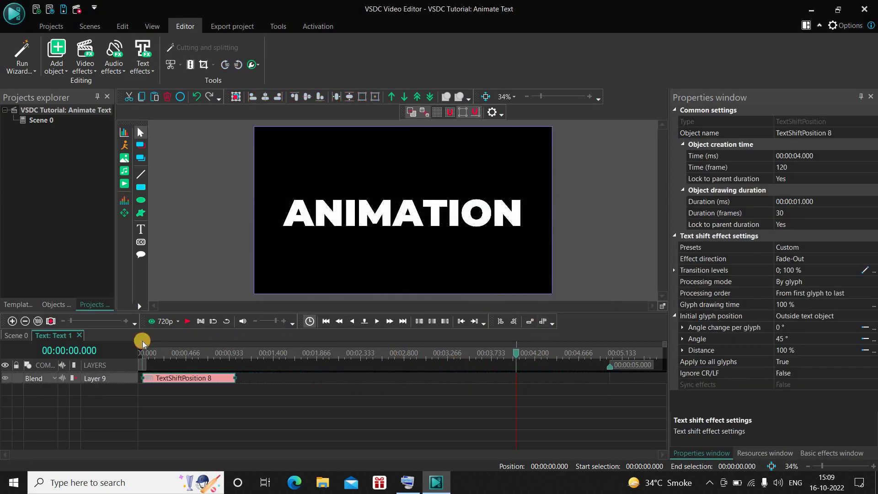
{"action": "left_click", "coordinate": [143, 354]}
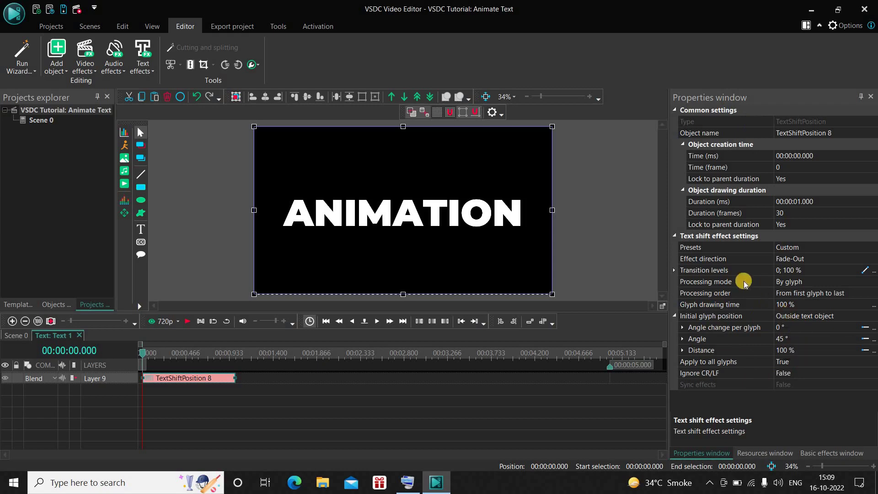
- Set TextShiftPosition 8 to Fade-In, with 180° angle change per glyph and a 135° angle
{"action": "left_click", "coordinate": [717, 258]}
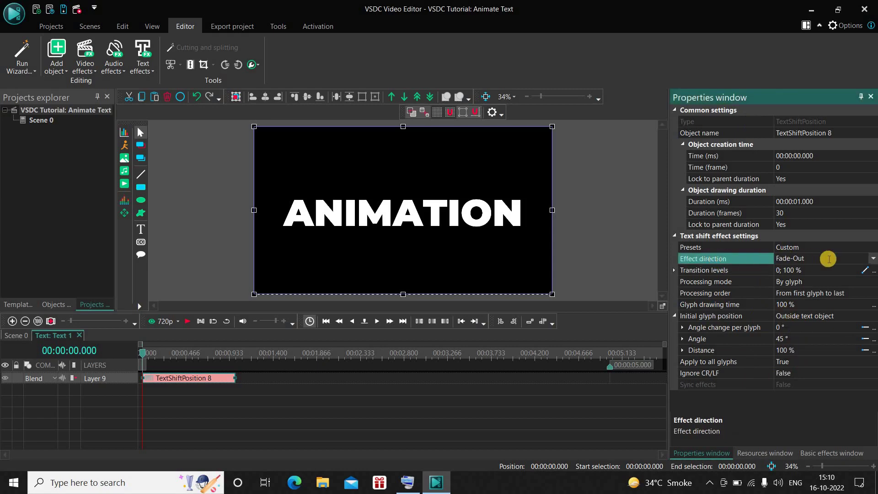
{"action": "left_click", "coordinate": [872, 259]}
{"action": "left_click", "coordinate": [853, 269]}
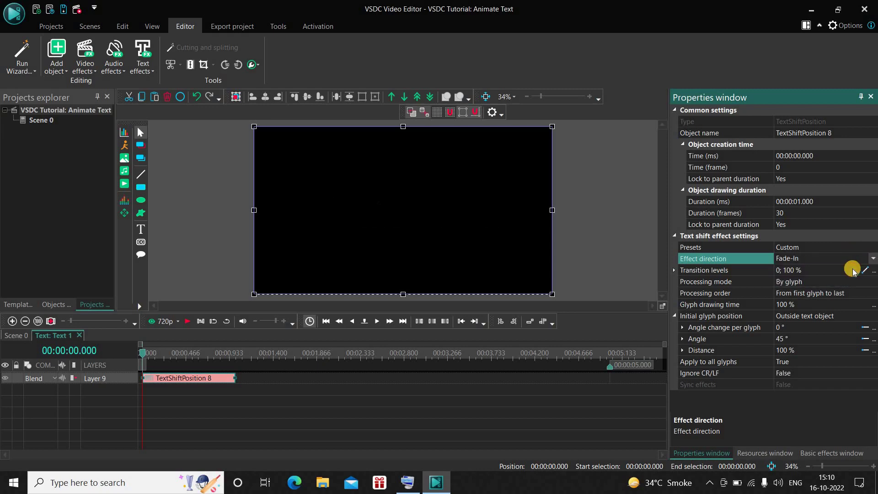
{"action": "left_click", "coordinate": [703, 317]}
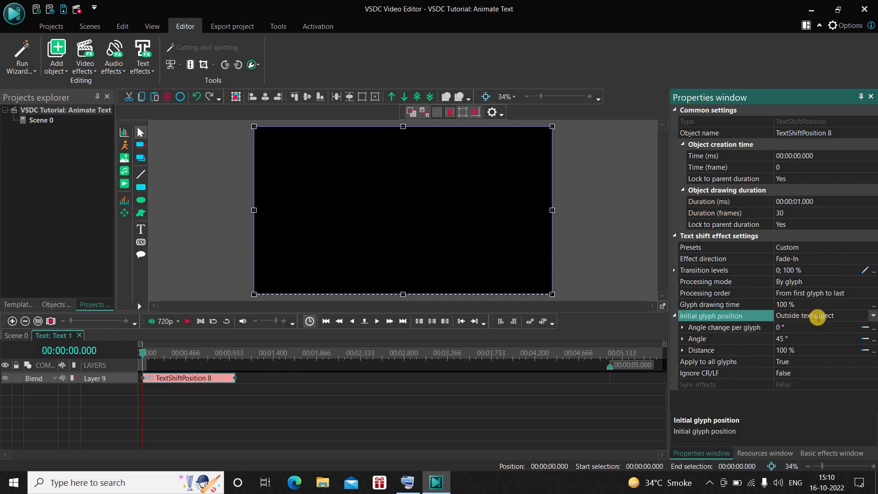
{"action": "left_click", "coordinate": [720, 329]}
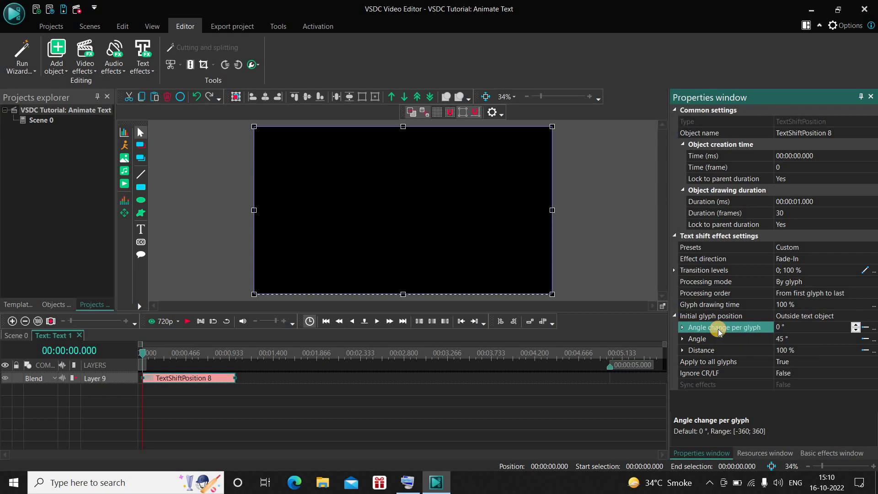
{"action": "left_click", "coordinate": [791, 328]}
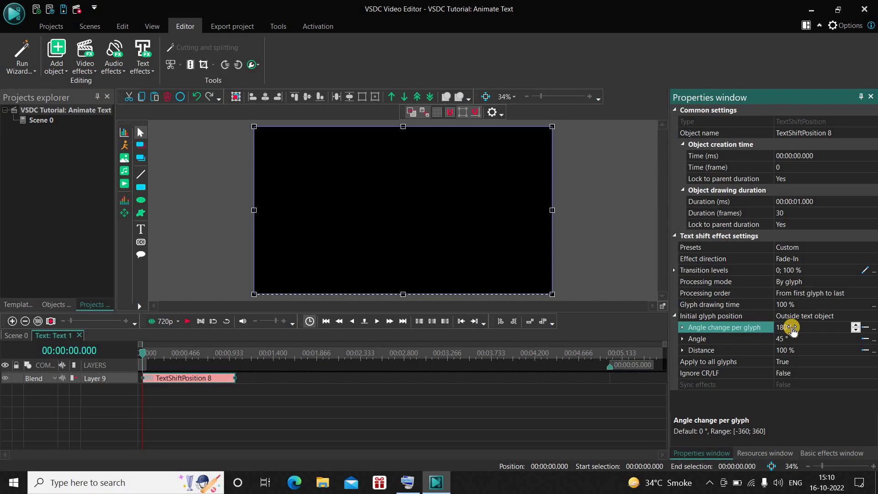
{"action": "left_click", "coordinate": [739, 341]}
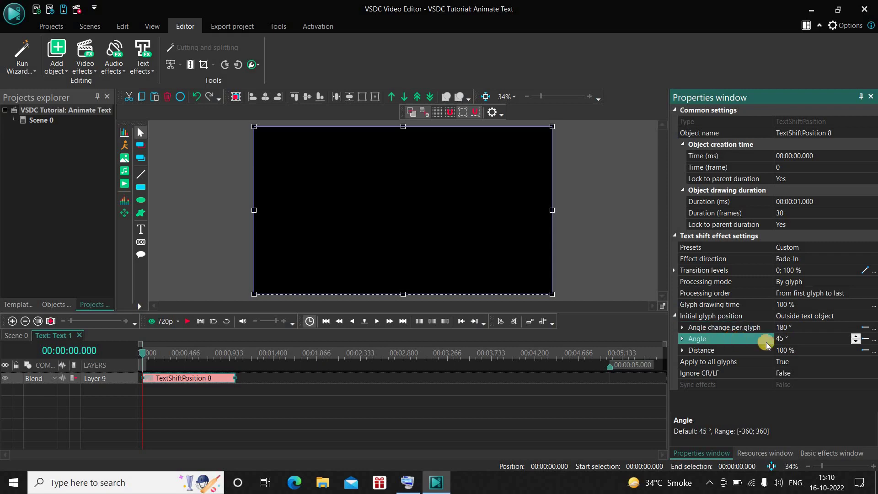
{"action": "left_click", "coordinate": [797, 342]}
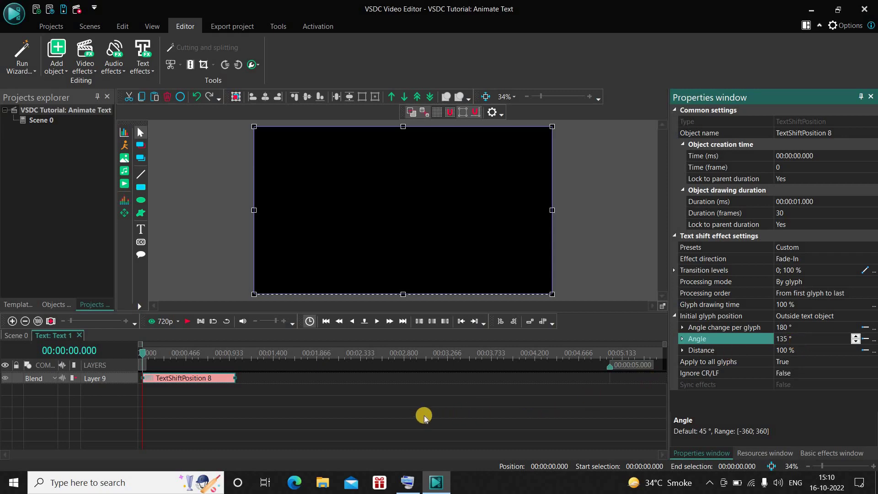
- Preview the fade-in, then paste a copy of the shift effect and move it to the end
{"action": "key", "text": "space"}
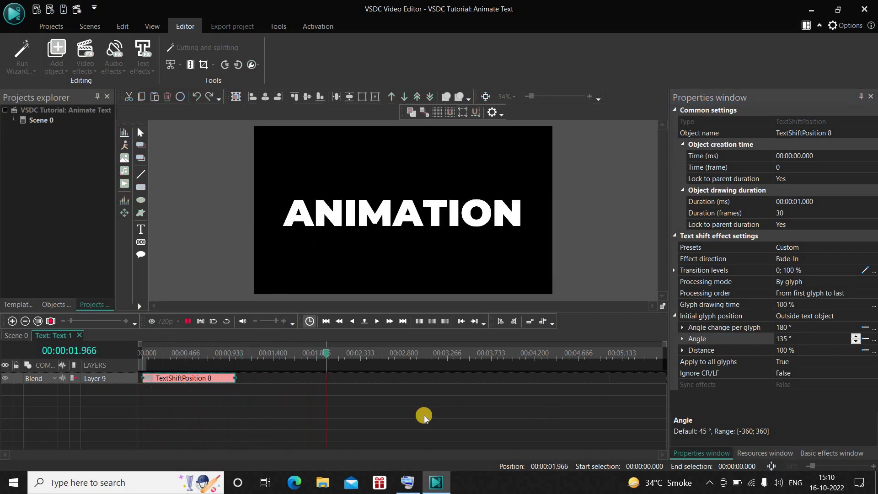
{"action": "key", "text": "space"}
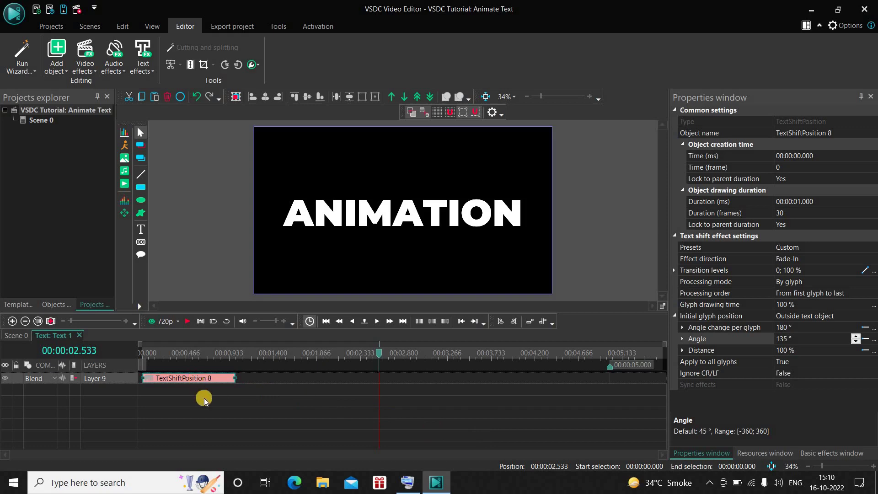
{"action": "key", "text": "ctrl+v"}
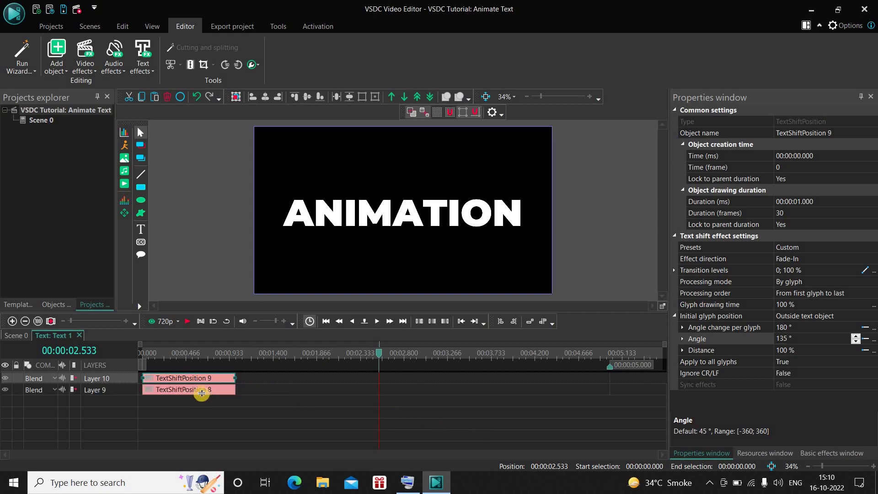
{"action": "left_click_drag", "start_coordinate": [189, 379], "coordinate": [565, 394]}
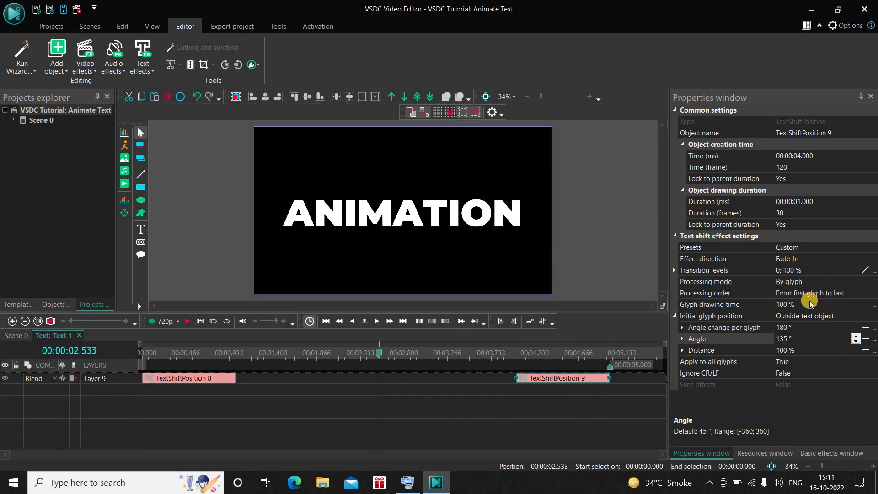
- Set TextShiftPosition 9 to Fade-Out, preview both effects, then rewind and deselect
{"action": "left_click", "coordinate": [709, 260]}
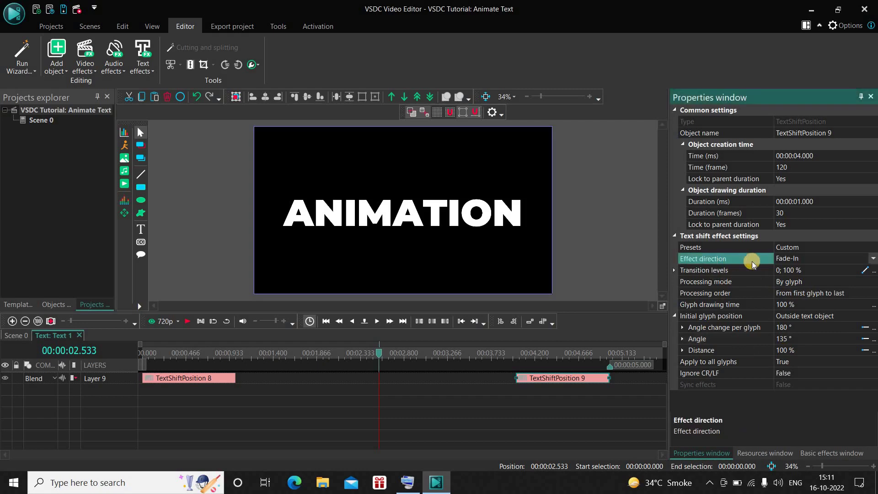
{"action": "left_click", "coordinate": [873, 259]}
{"action": "left_click", "coordinate": [836, 282]}
{"action": "key", "text": "space"}
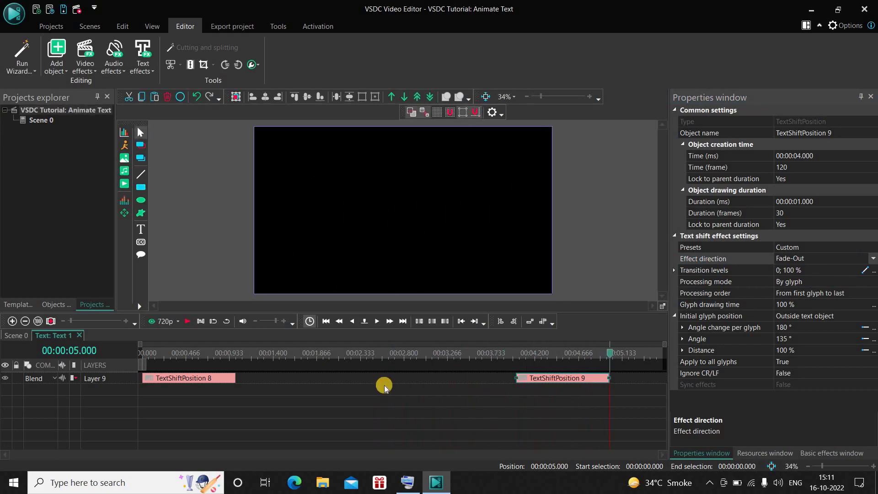
{"action": "left_click", "coordinate": [141, 355]}
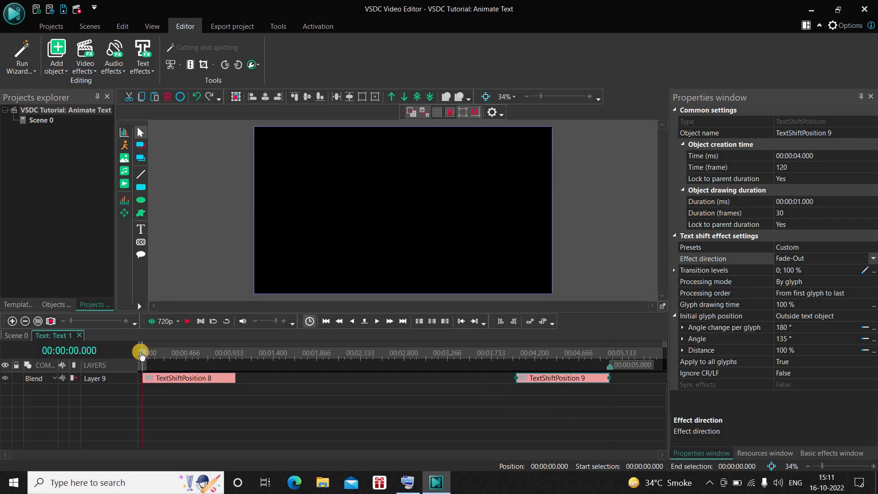
{"action": "left_click", "coordinate": [229, 415]}
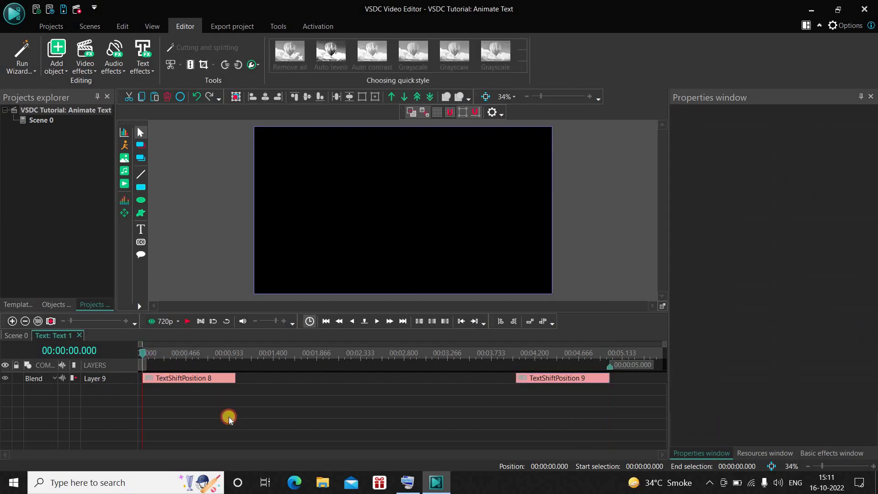
- Add a Recoloring text effect and move TextRecoloring 1 to the first second
{"action": "left_click", "coordinate": [145, 61]}
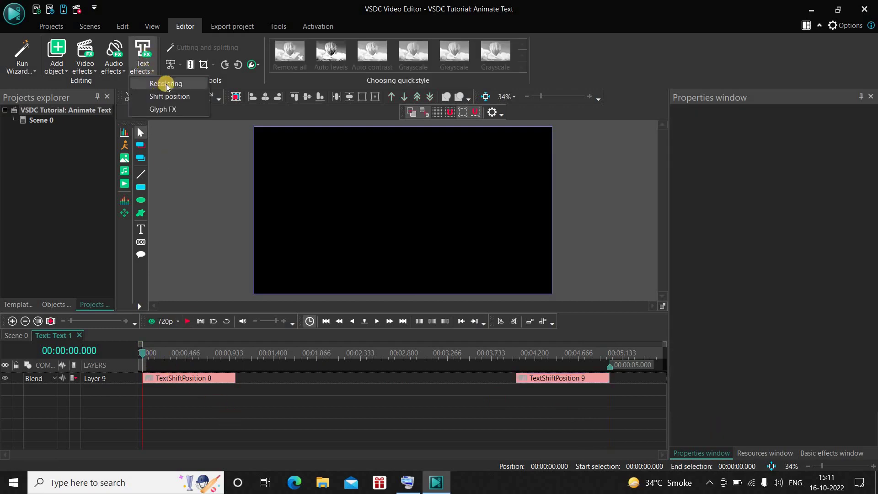
{"action": "left_click", "coordinate": [169, 86]}
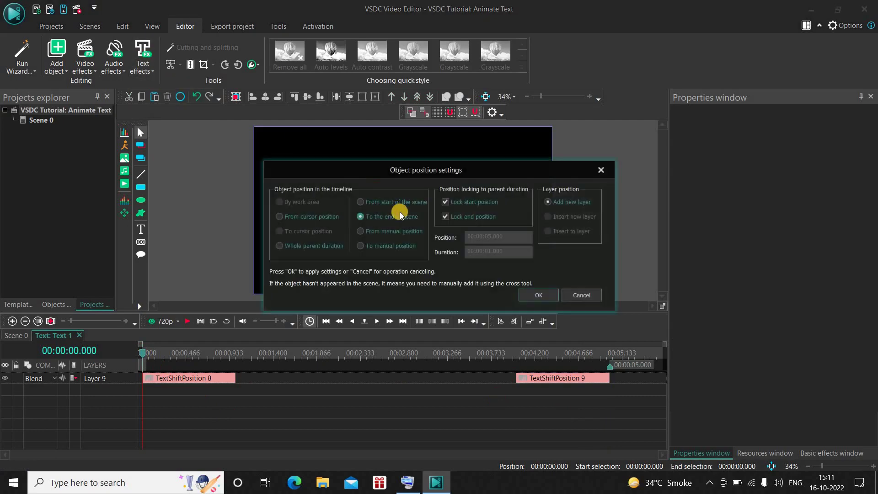
{"action": "left_click", "coordinate": [531, 298]}
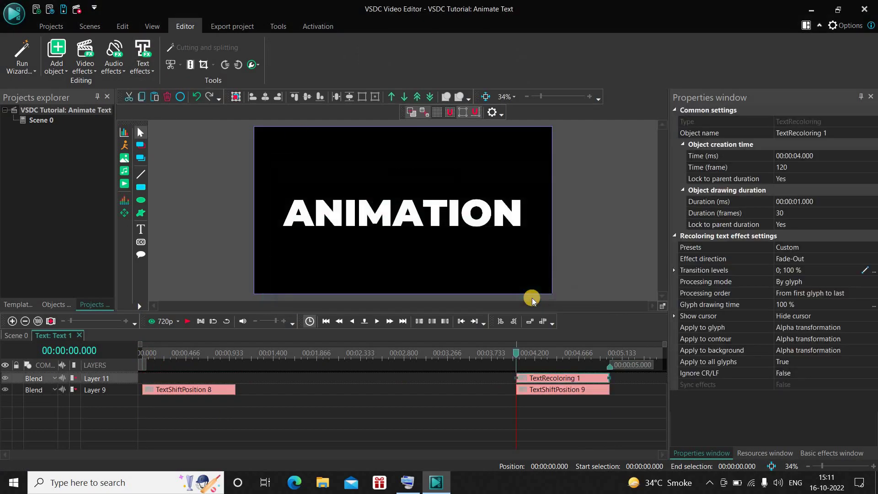
{"action": "left_click_drag", "start_coordinate": [564, 380], "coordinate": [125, 339]}
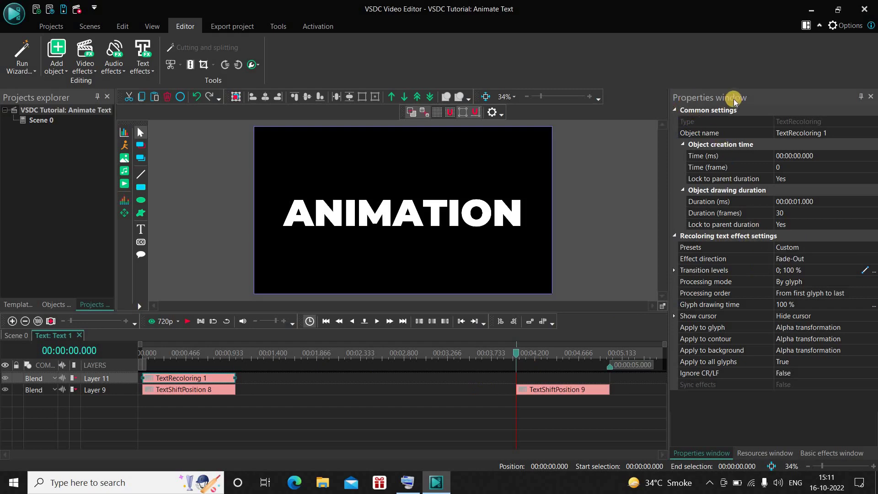
- Set TextRecoloring 1 to Fade-In and paste a copy of it
{"action": "left_click", "coordinate": [704, 259]}
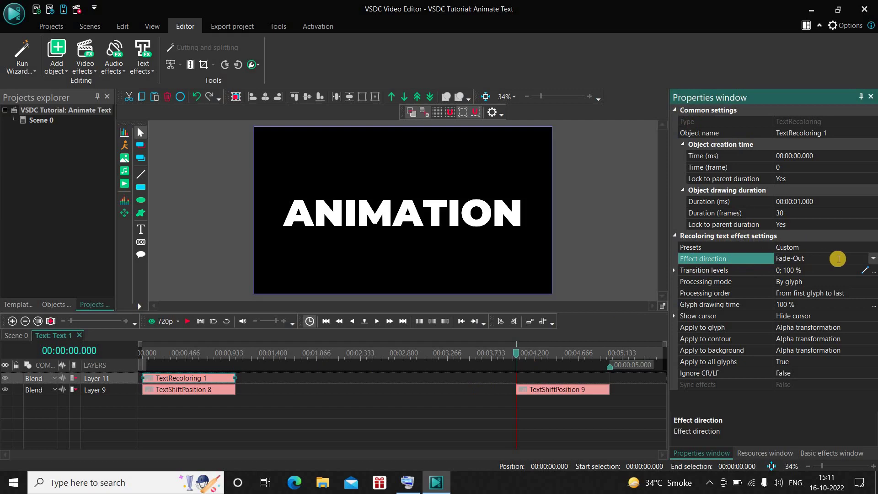
{"action": "left_click", "coordinate": [873, 259]}
{"action": "left_click", "coordinate": [844, 269]}
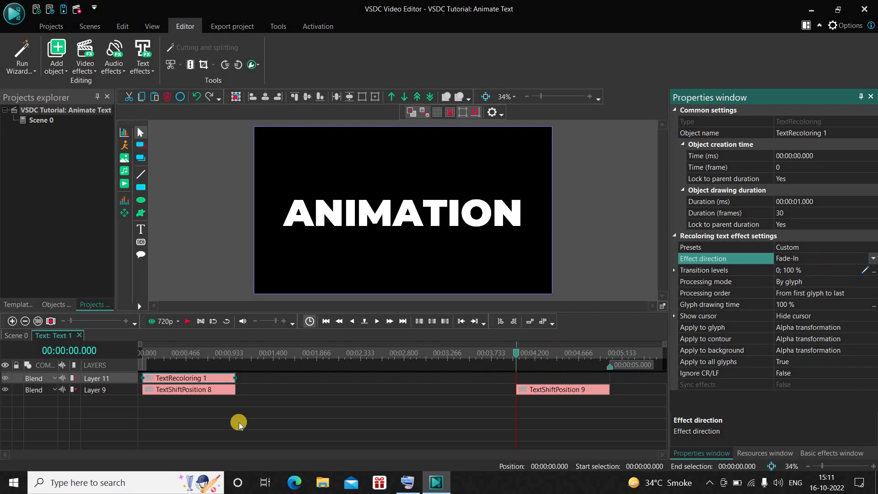
{"action": "left_click", "coordinate": [184, 380]}
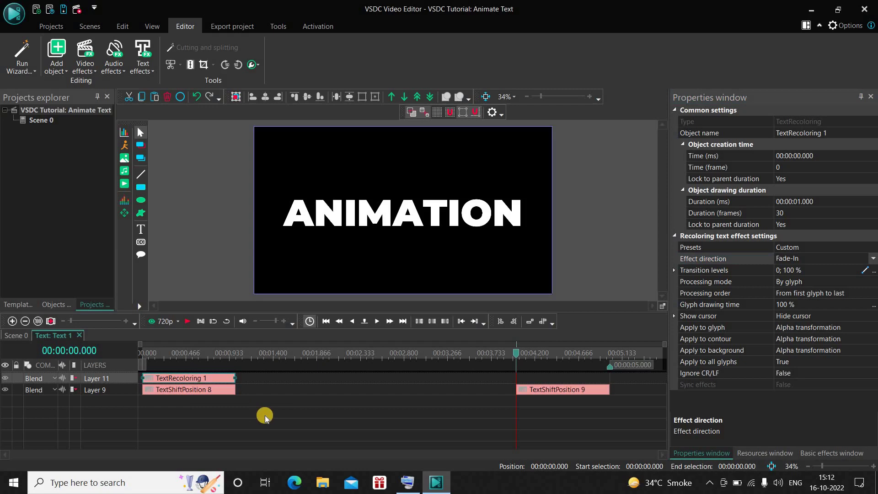
{"action": "key", "text": "ctrl+v"}
- Move TextRecoloring 2 to 4–5 s on Layer 11, set it to Fade-Out, and preview from the start
{"action": "left_click_drag", "start_coordinate": [194, 379], "coordinate": [568, 360]}
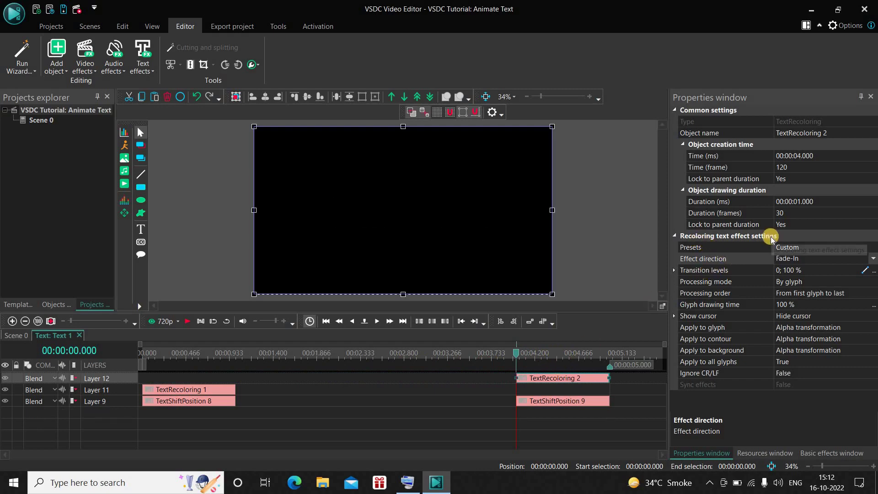
{"action": "left_click_drag", "start_coordinate": [546, 377], "coordinate": [547, 389]}
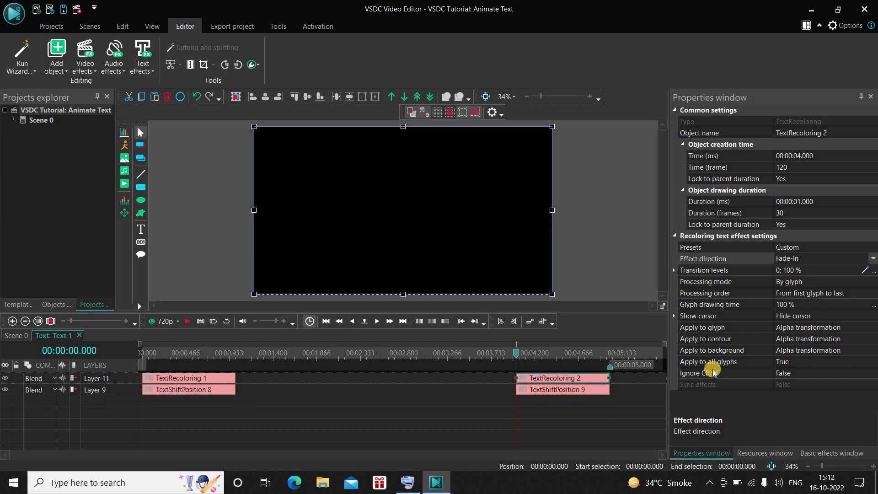
{"action": "left_click", "coordinate": [719, 259]}
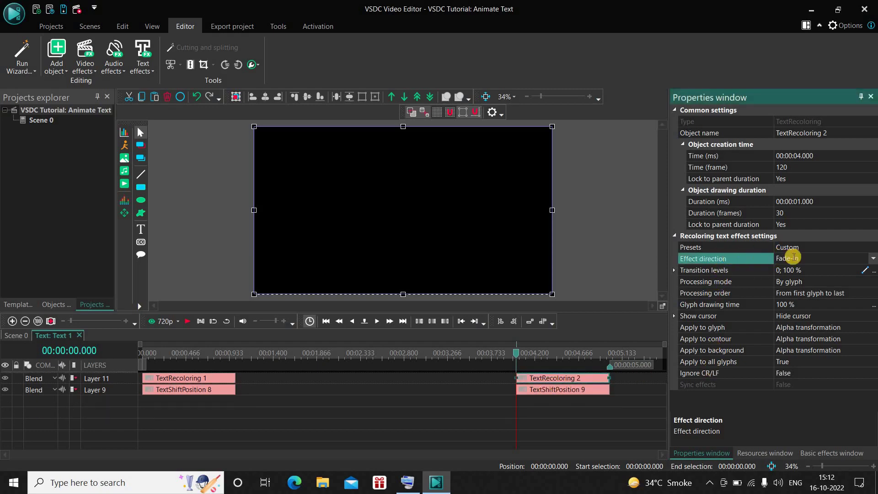
{"action": "left_click", "coordinate": [872, 259]}
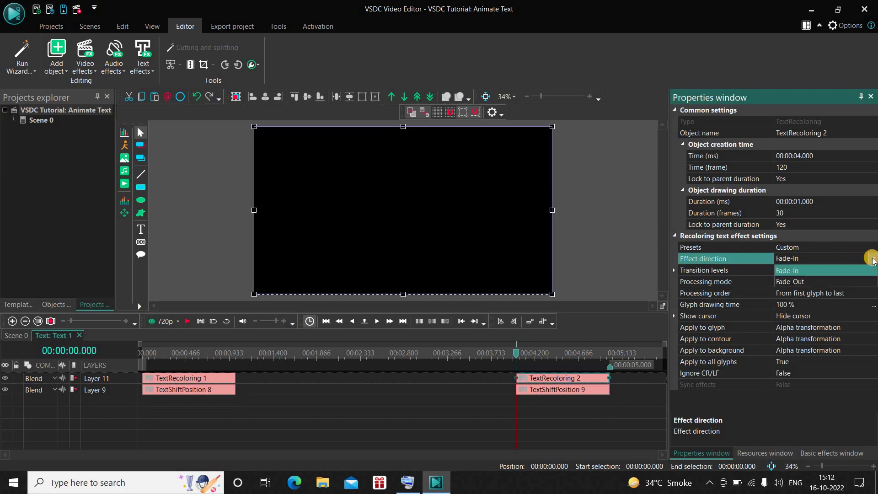
{"action": "left_click", "coordinate": [844, 282]}
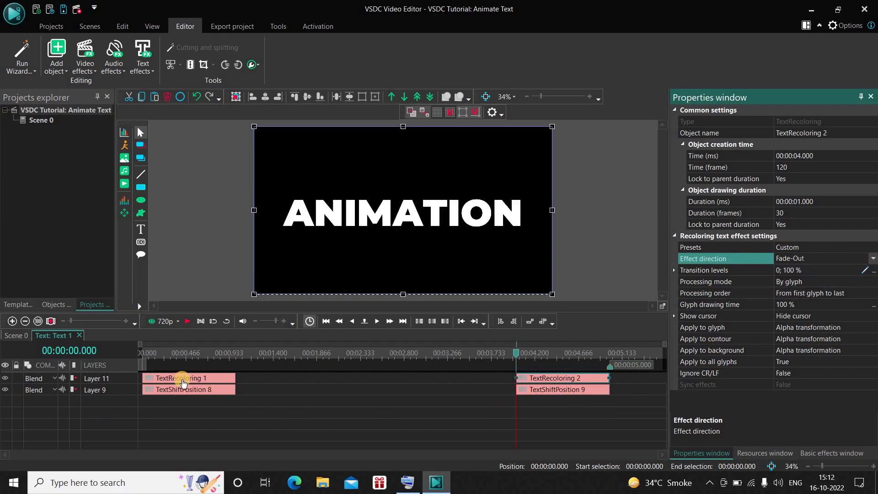
{"action": "left_click", "coordinate": [140, 358]}
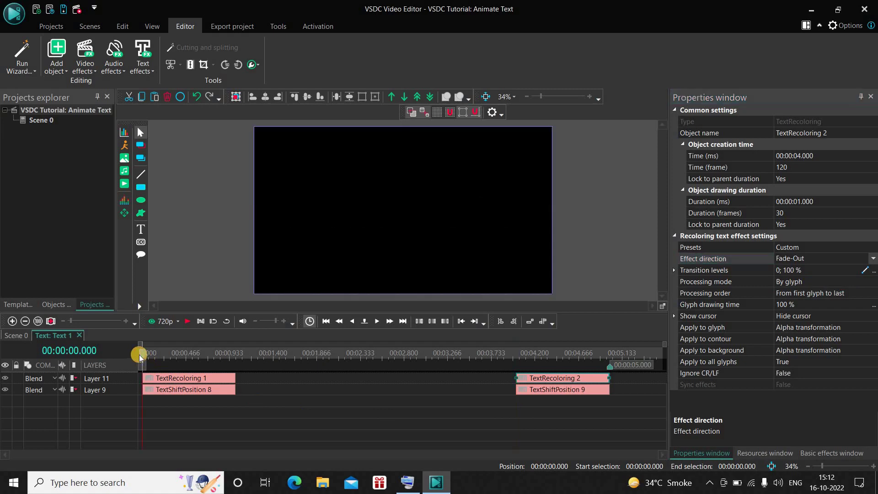
{"action": "key", "text": "space"}
- Switch to the Scene 0 timeline, play the 5-second Text 1 animation, and rewind
{"action": "left_click", "coordinate": [140, 358]}
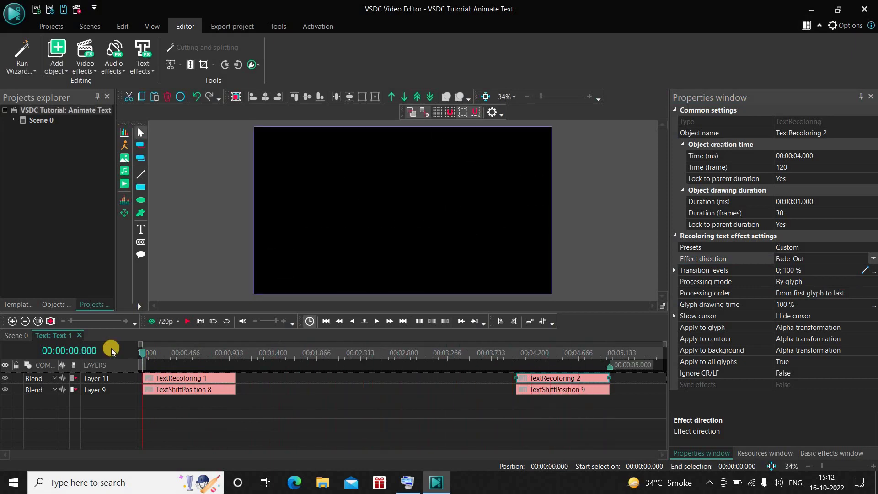
{"action": "left_click", "coordinate": [14, 335]}
{"action": "key", "text": "space"}
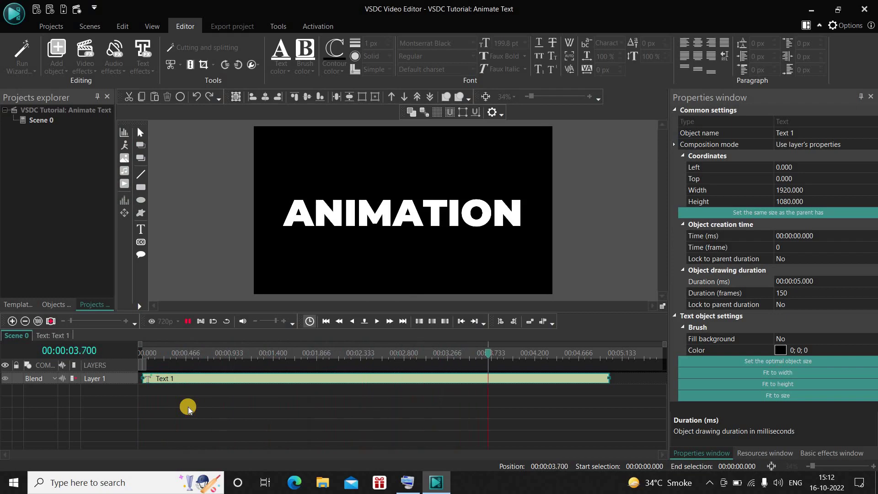
{"action": "left_click", "coordinate": [140, 355]}
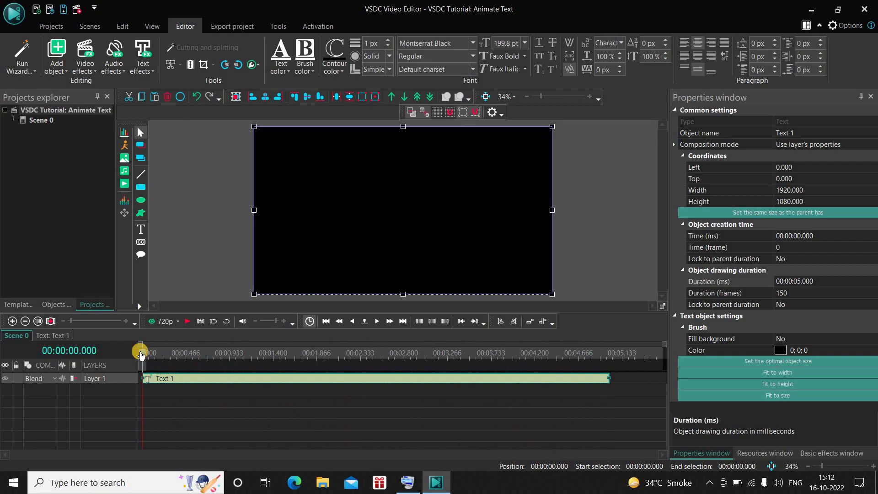